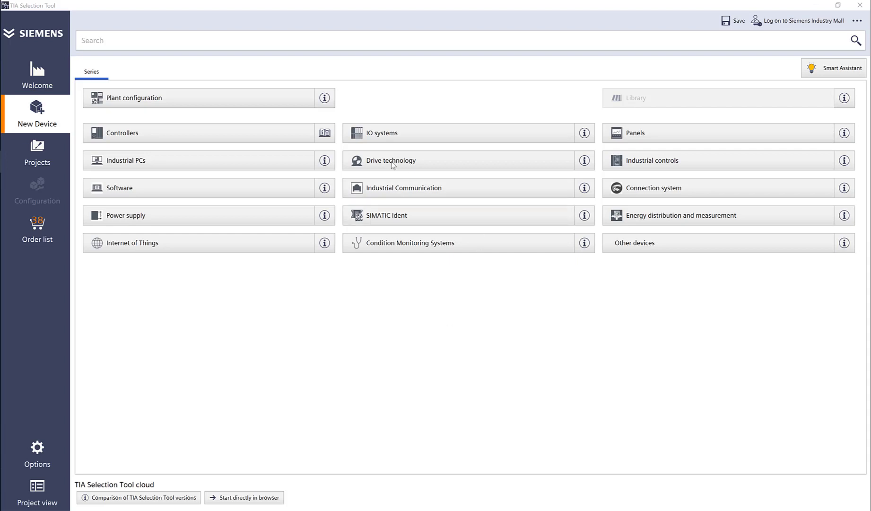
- Go to Drive technology and choose the SINAMICS frequency converter with DT configurator
left_click(372, 162)
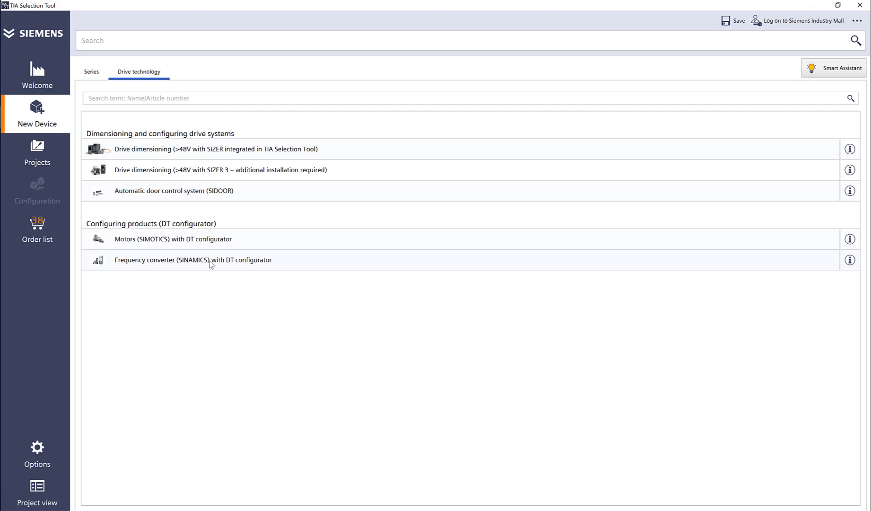
- Start a SINAMICS converter configuration and launch the Drive Technology Configurator from the Configure page
left_click(250, 261)
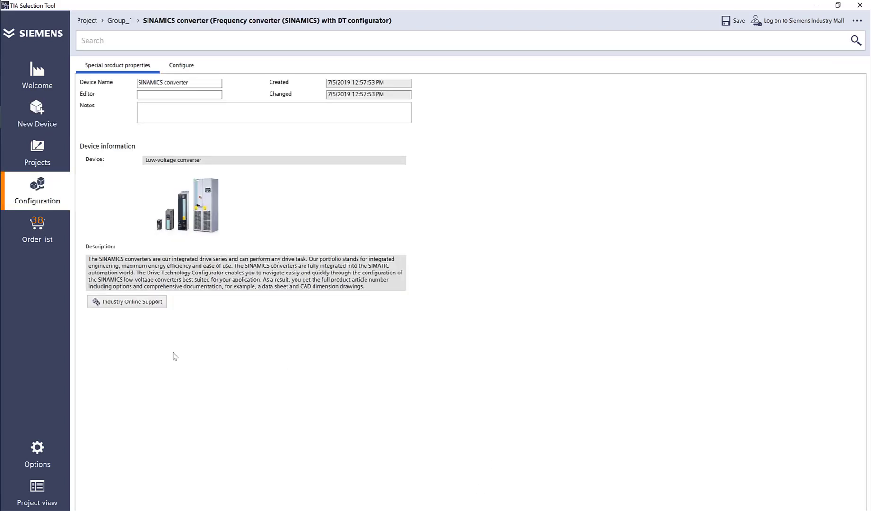
left_click(181, 66)
left_click(139, 119)
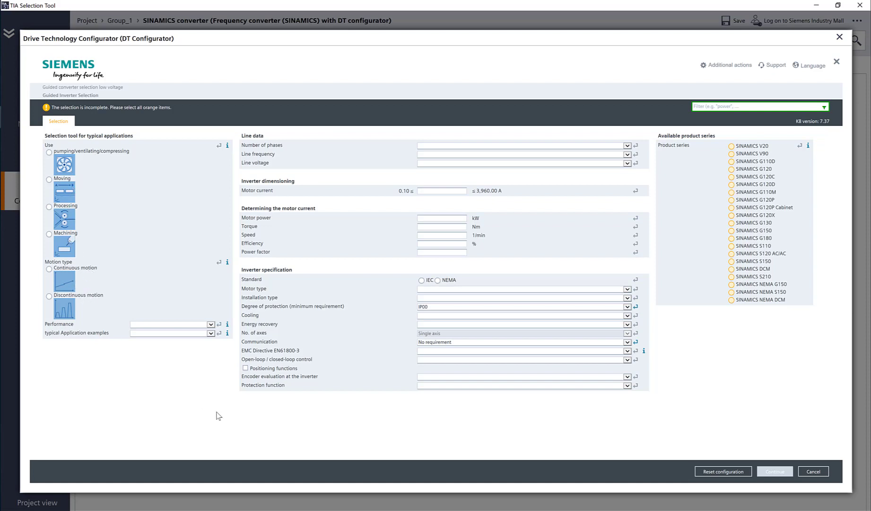
left_click(165, 325)
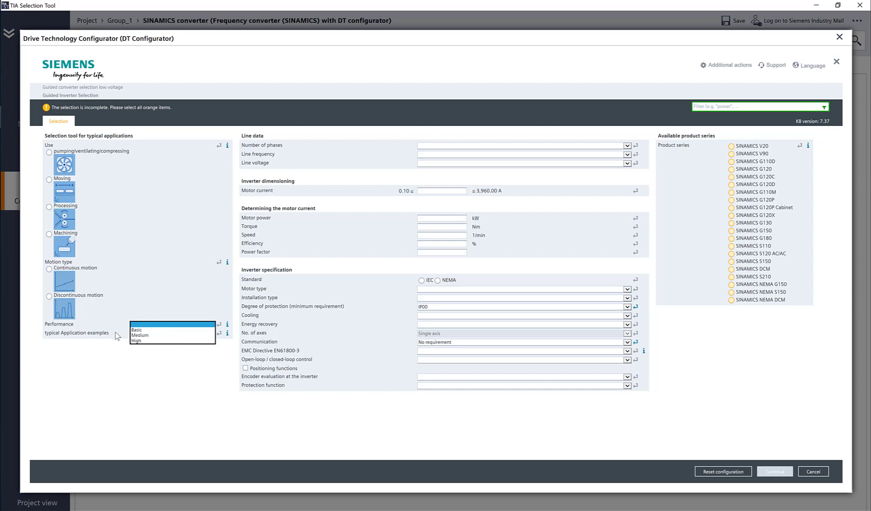
left_click(120, 355)
left_click(157, 333)
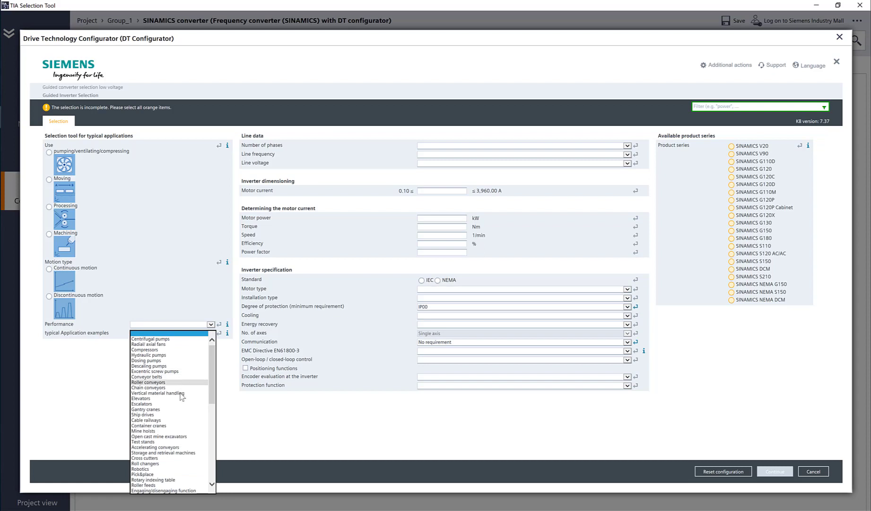
scroll(154, 446, "down", 1)
scroll(154, 449, "down", 3)
scroll(153, 468, "down", 7)
scroll(153, 479, "down", 2)
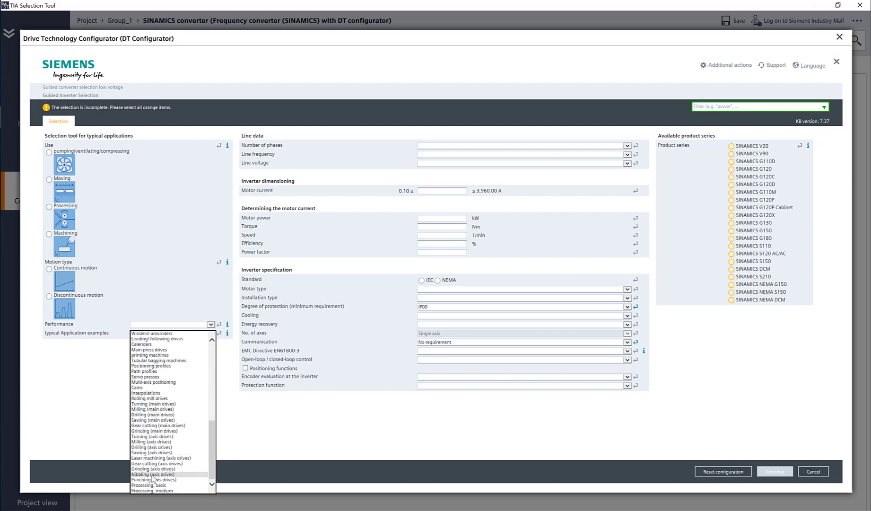
left_click(96, 407)
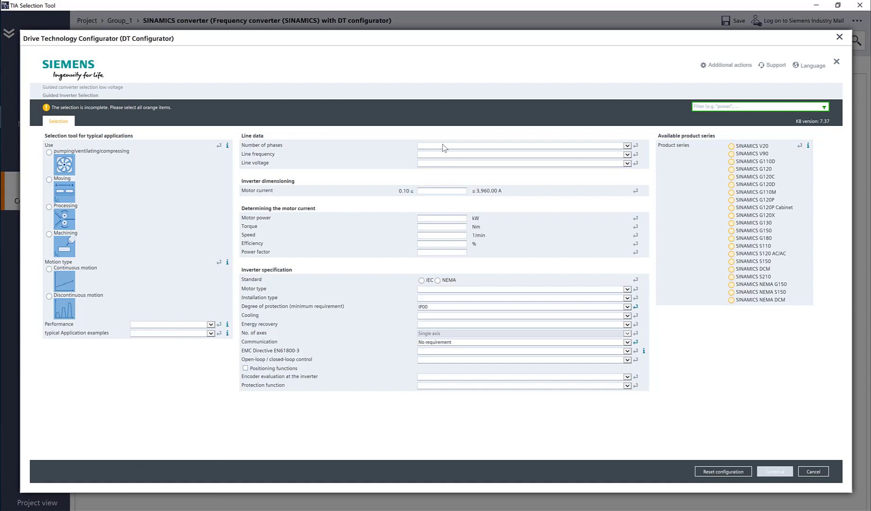
- Enter a 10 A motor current and set the line supply to 3AC, 60 Hz, 480 V
left_click(444, 146)
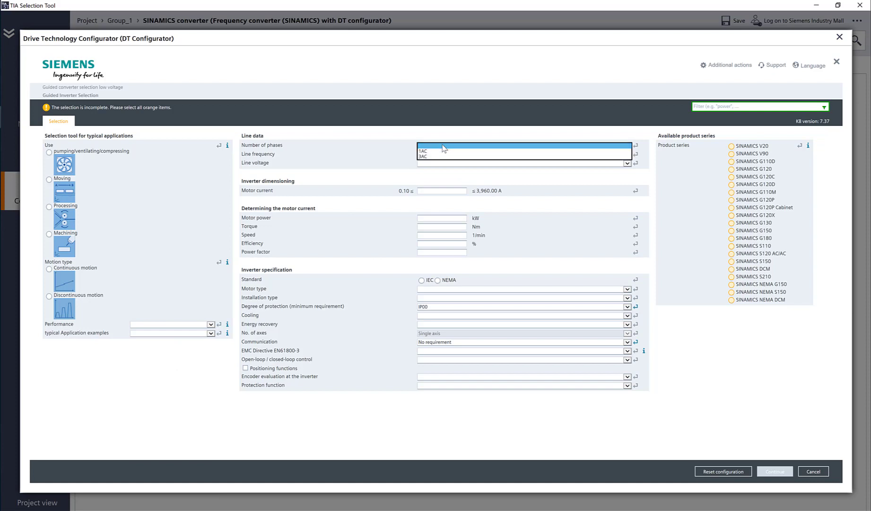
left_click(353, 157)
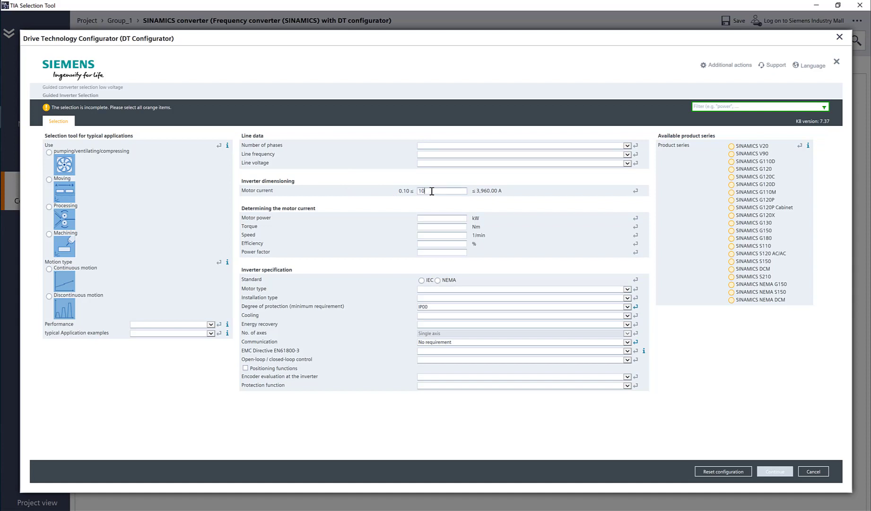
left_click(444, 146)
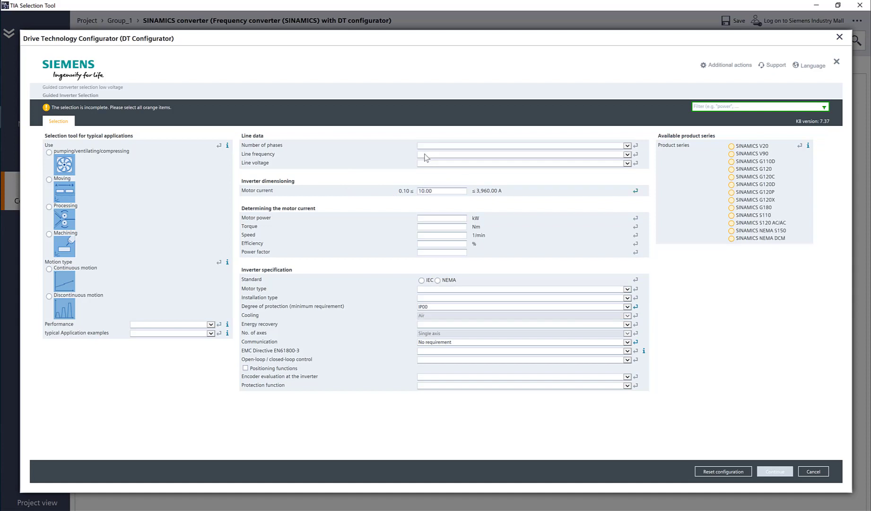
left_click(430, 148)
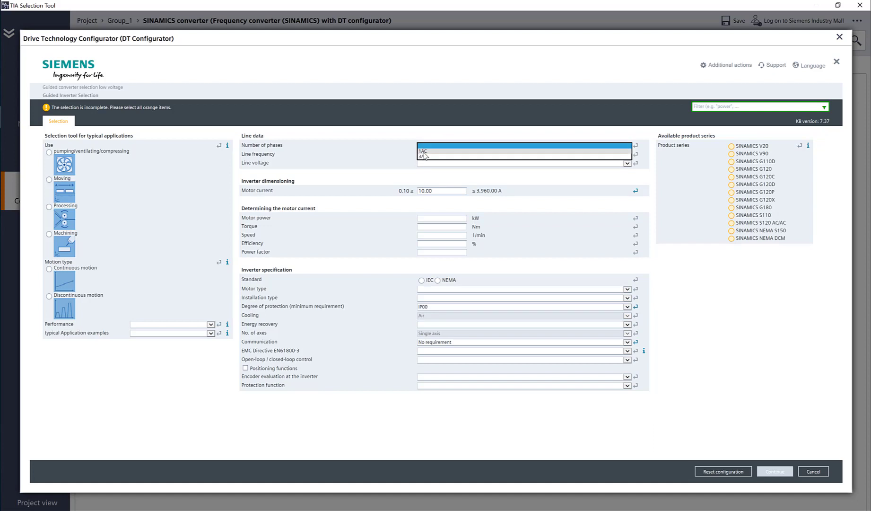
left_click(427, 156)
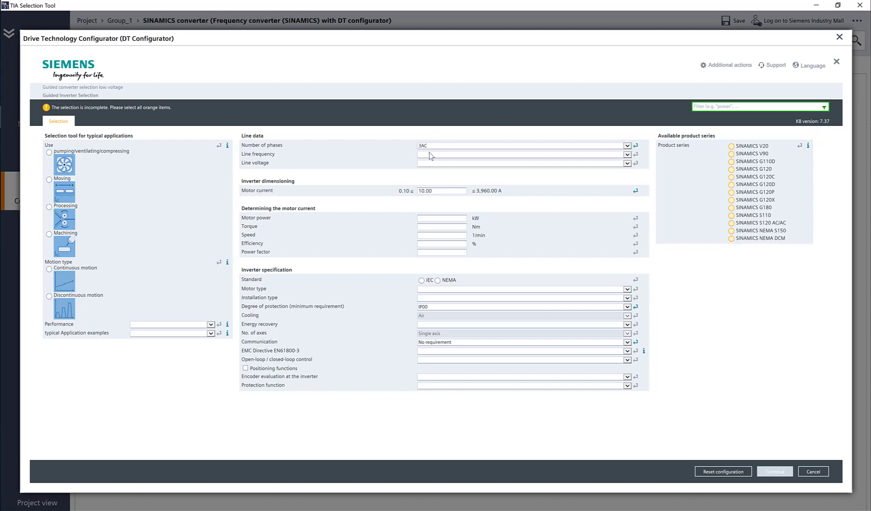
left_click(431, 155)
left_click(427, 165)
left_click(435, 163)
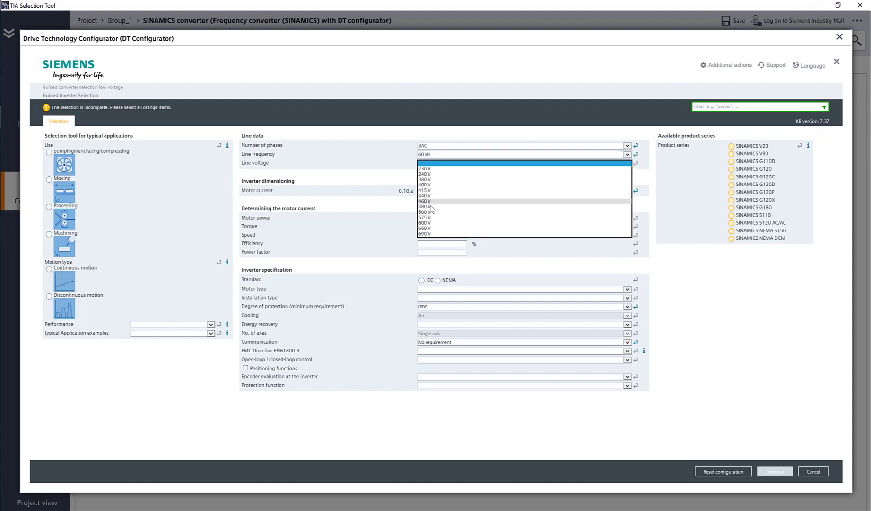
left_click(433, 206)
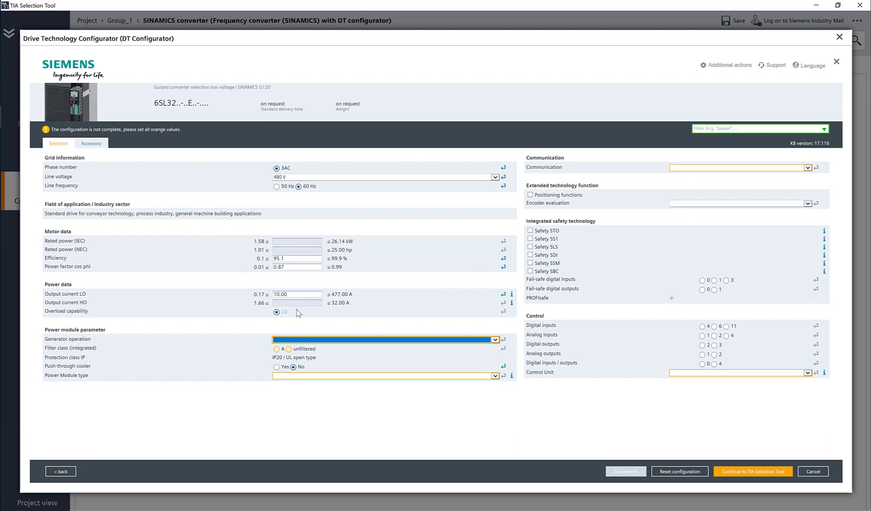
- Set generator operation to optional braking resistor and the filter class to unfiltered
left_click(294, 340)
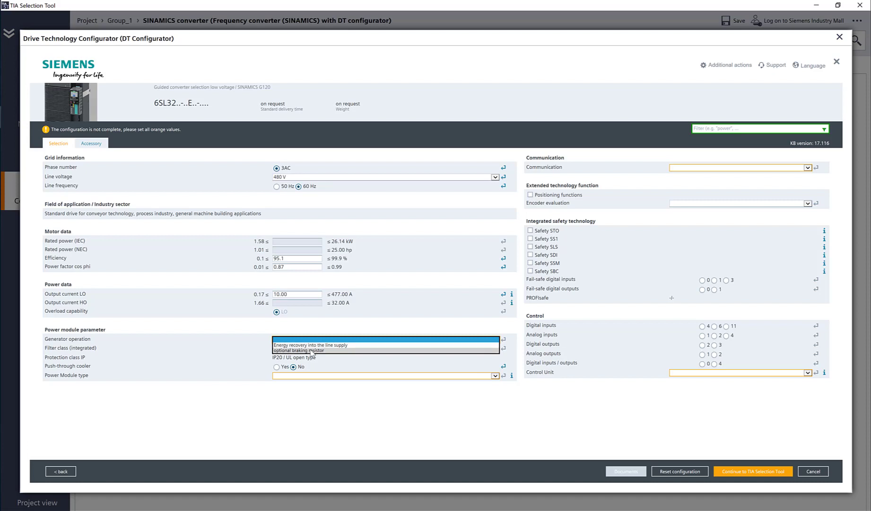
left_click(312, 351)
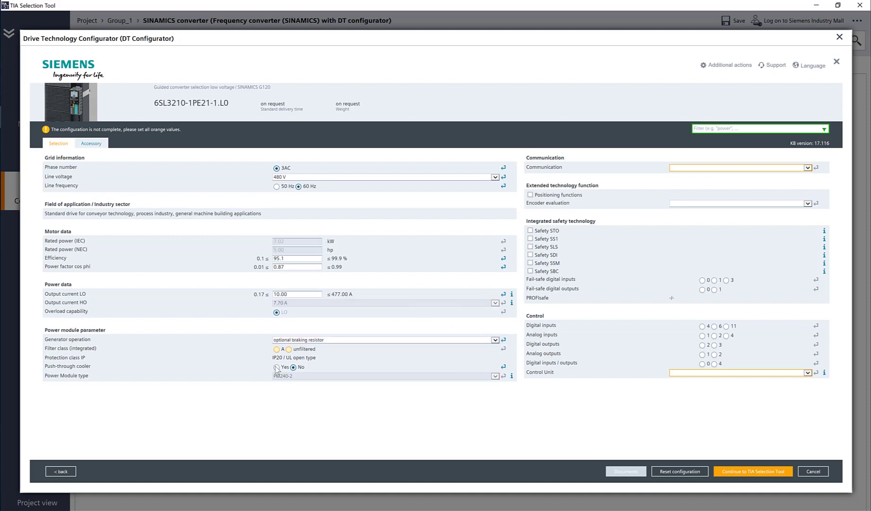
left_click_drag(296, 295, 257, 299)
left_click(289, 350)
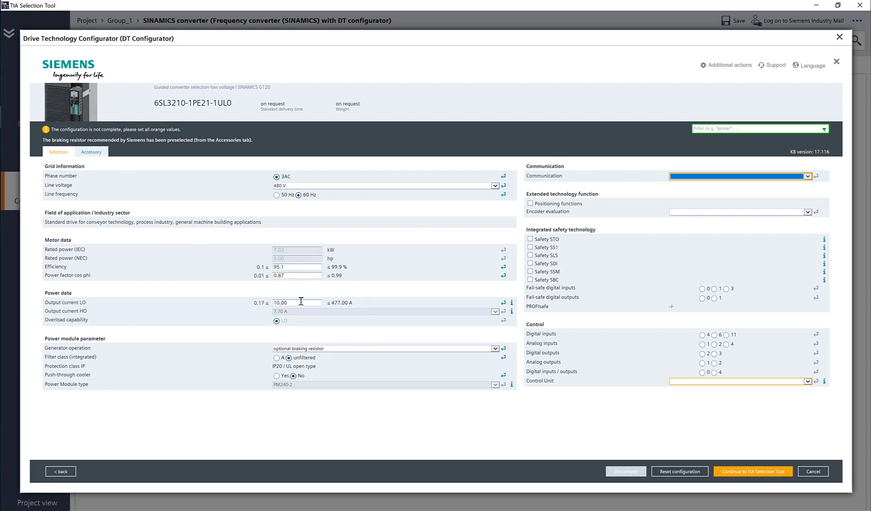
- Change the LO output current to 15 A and choose PROFINET / EtherNet/IP communication
left_click_drag(299, 302, 247, 302)
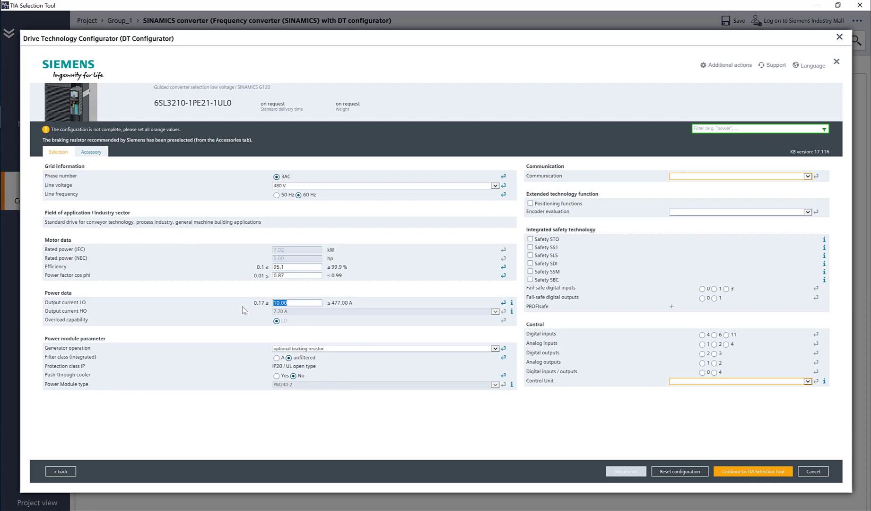
type("15")
key("Tab")
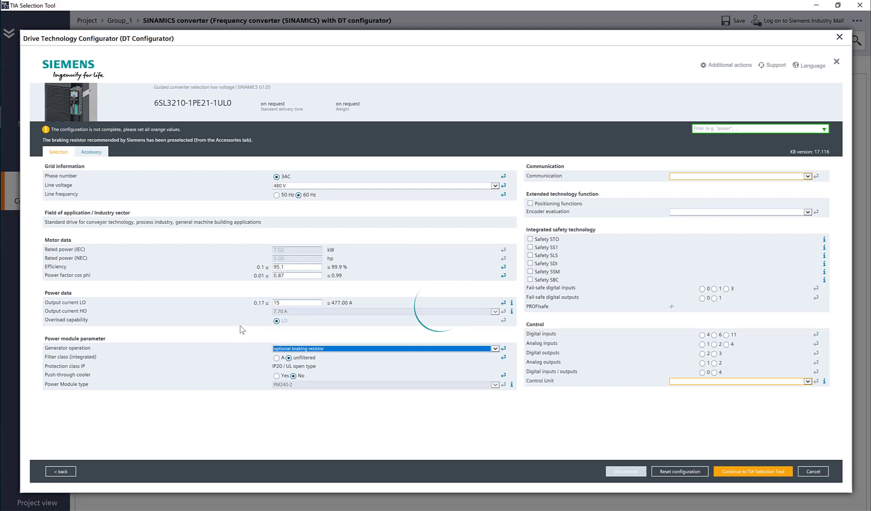
left_click(683, 175)
left_click(682, 176)
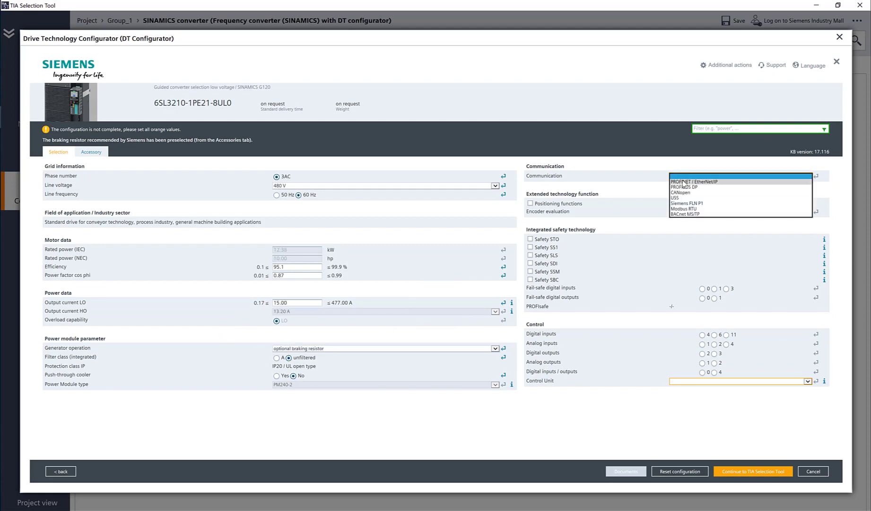
left_click(707, 181)
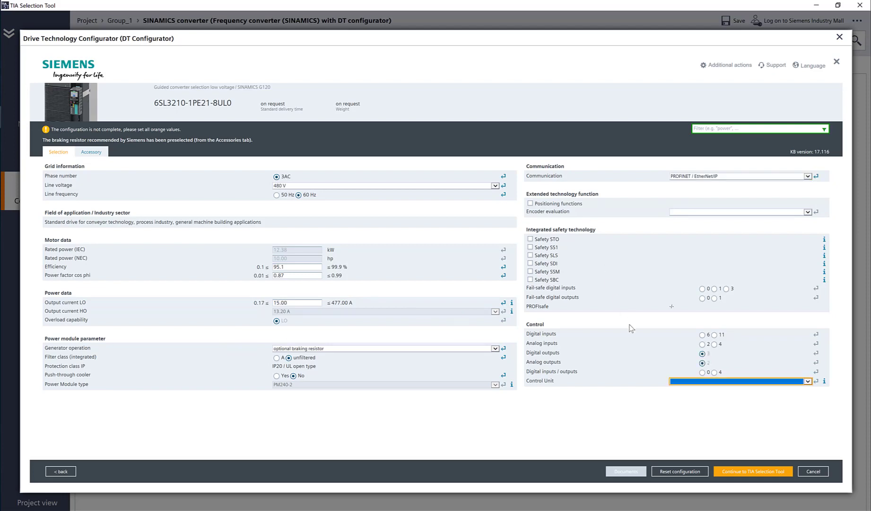
- Select 6 digital inputs, 2 analog inputs and the CU240E-2 PN control unit
left_click(702, 334)
left_click(703, 344)
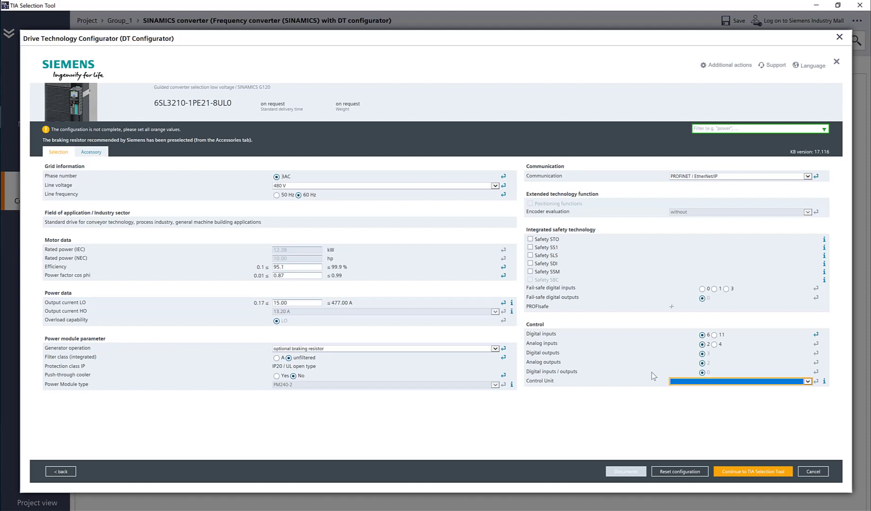
left_click(679, 382)
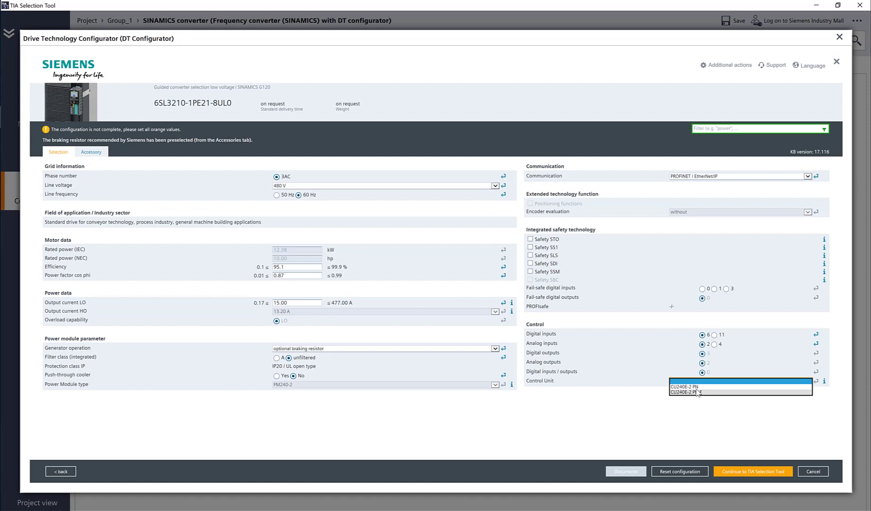
left_click(697, 386)
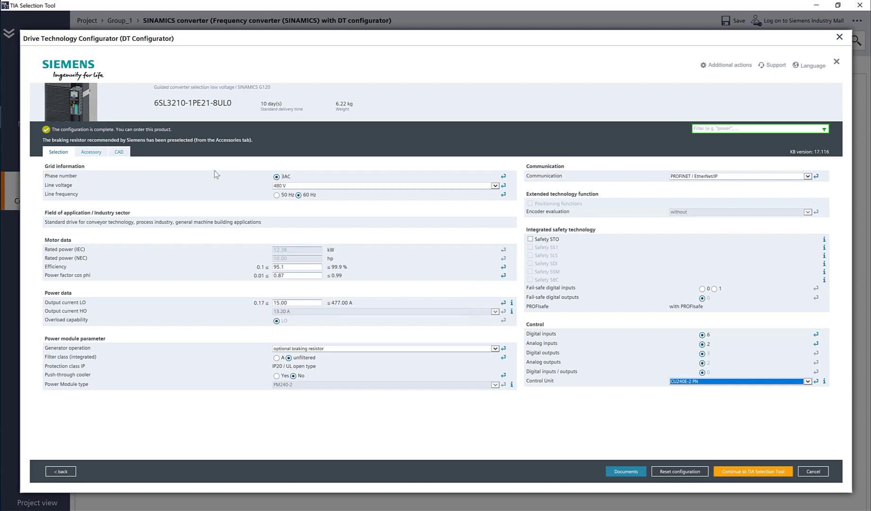
- Add an empty memory card and IOP-2 operator panel, and uncheck the brake resistor
left_click(91, 152)
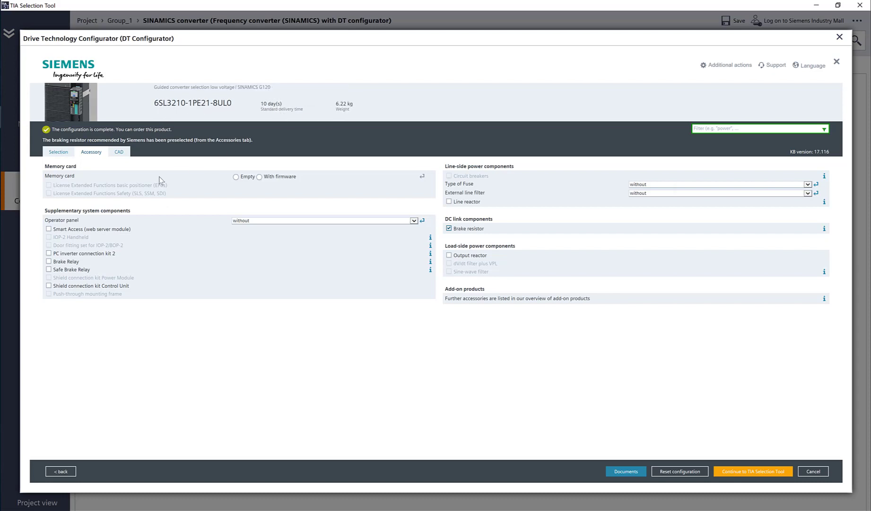
left_click(236, 176)
left_click(247, 221)
left_click(252, 227)
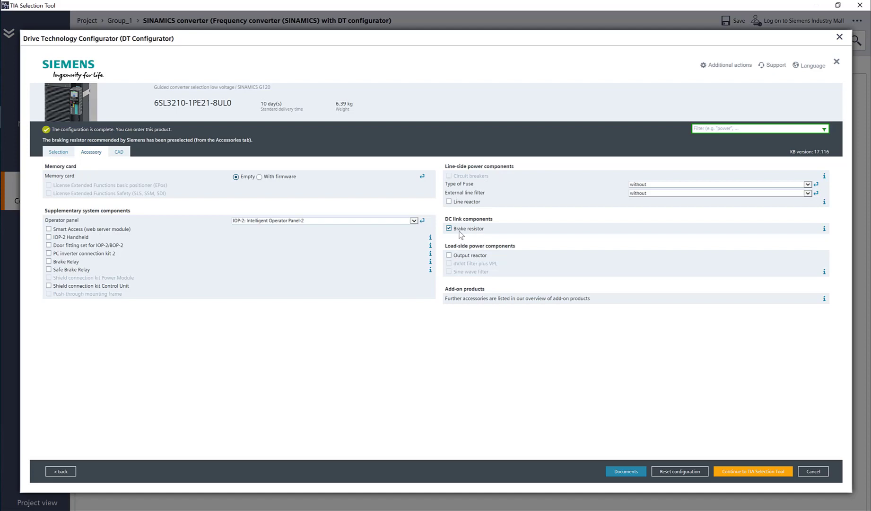
left_click(449, 228)
- Open the Documents options from the CAD downloads view
left_click(119, 144)
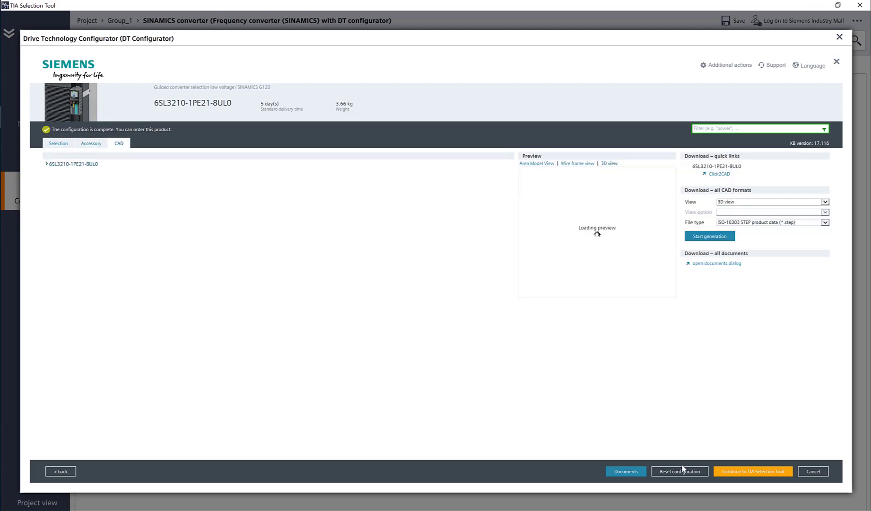
left_click(626, 472)
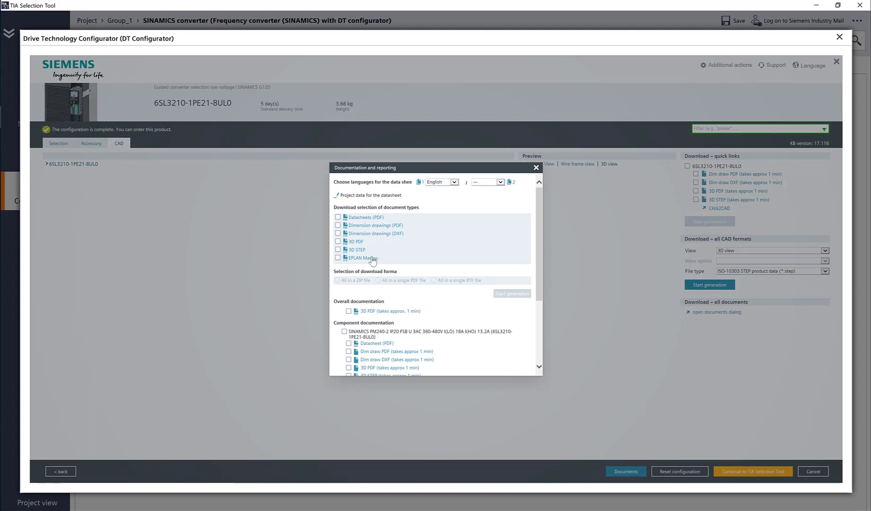
- Check Datasheets (PDF), Dimension drawings (PDF), 3D PDF and 3D STEP for download
left_click(338, 217)
left_click(338, 226)
left_click(337, 242)
left_click(338, 250)
scroll(414, 274, "down", 2)
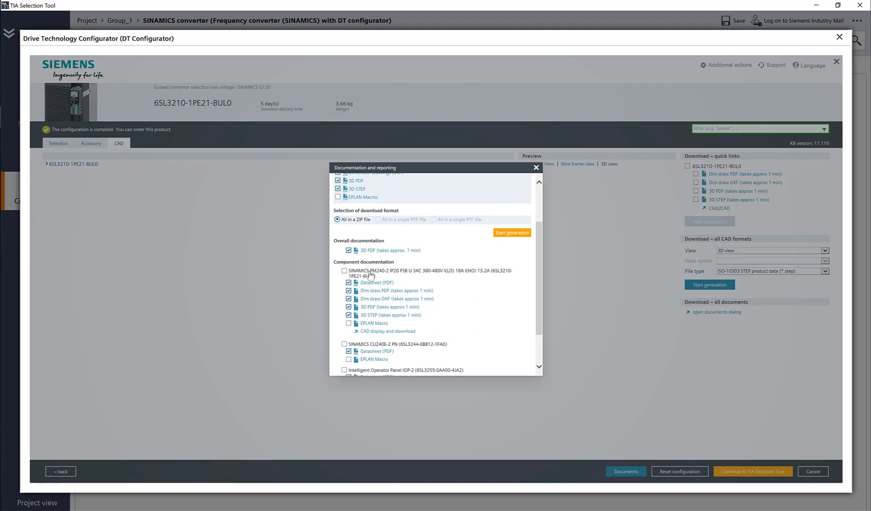
scroll(506, 273, "down", 3)
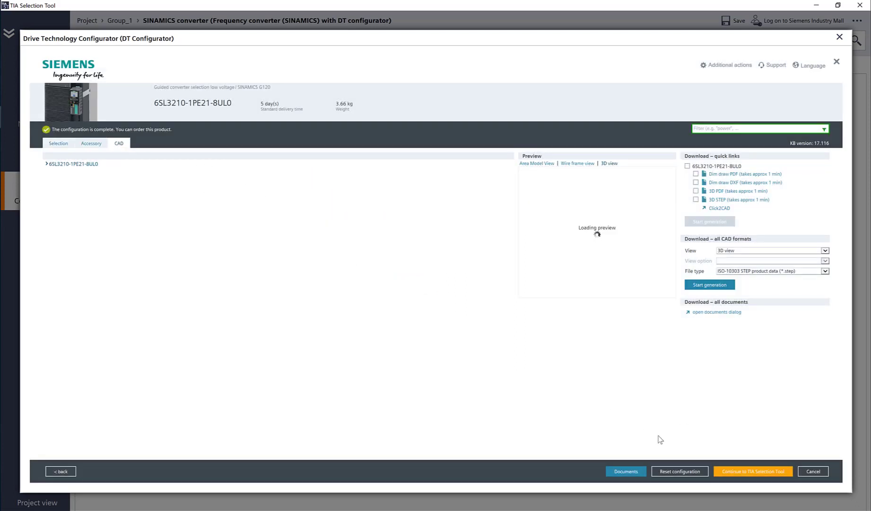
- Transfer the finished 6SL3210-1PE21-8UL0 configuration back to TIA Selection Tool
left_click(739, 475)
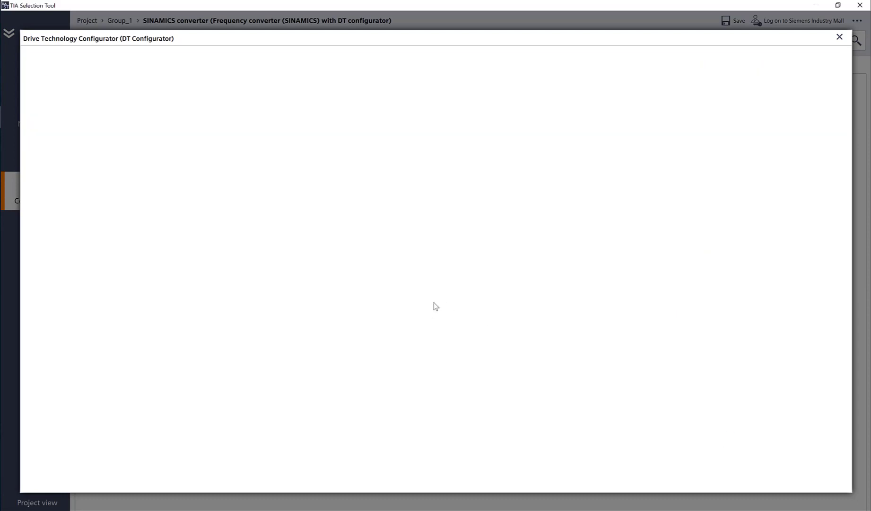